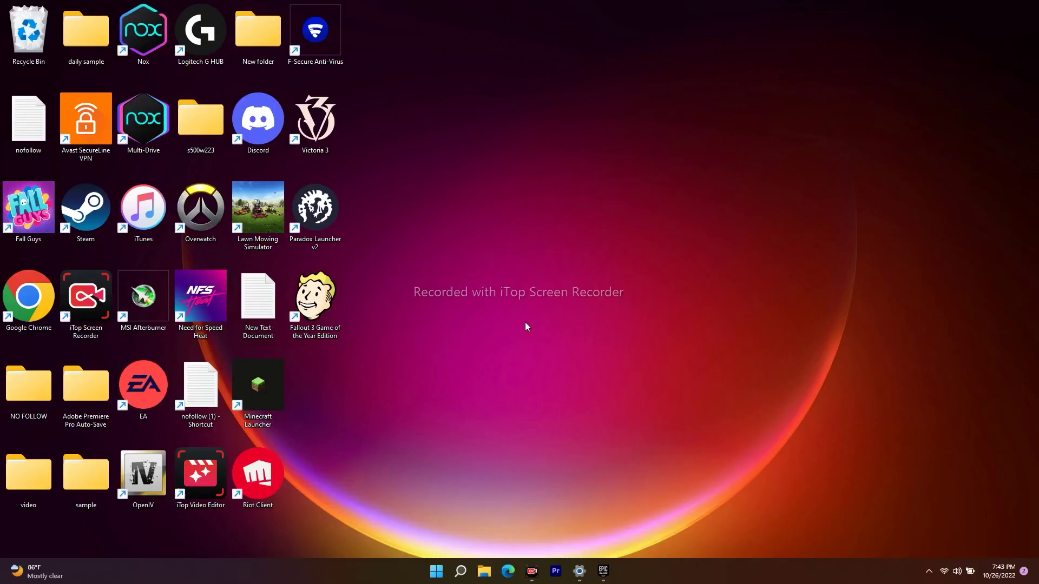
# - Minimize the Epic Games launcher, open Settings from Search, and reach System › Display › Graphics
pyautogui.click(602, 571)
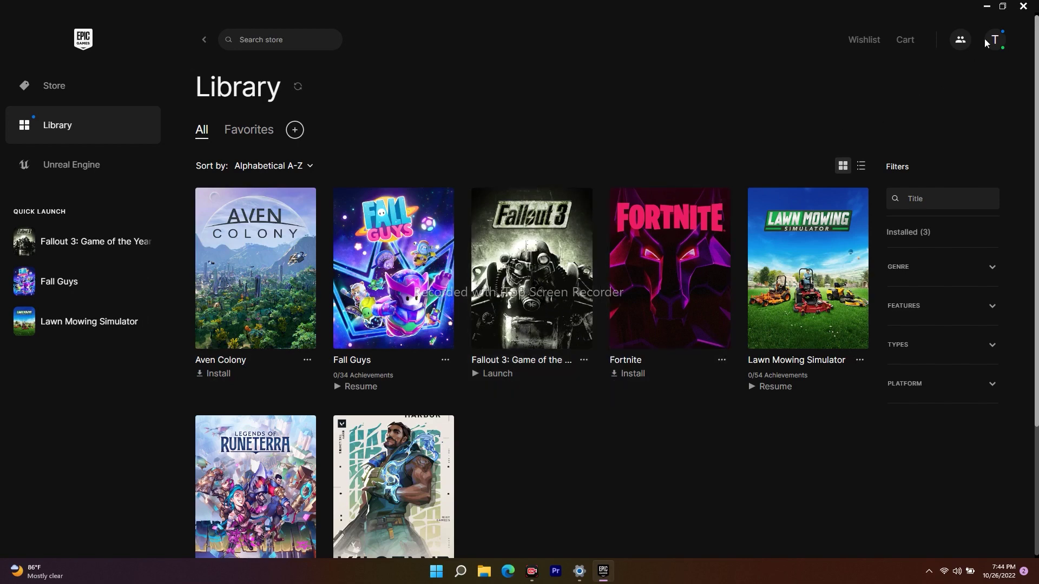
pyautogui.click(987, 6)
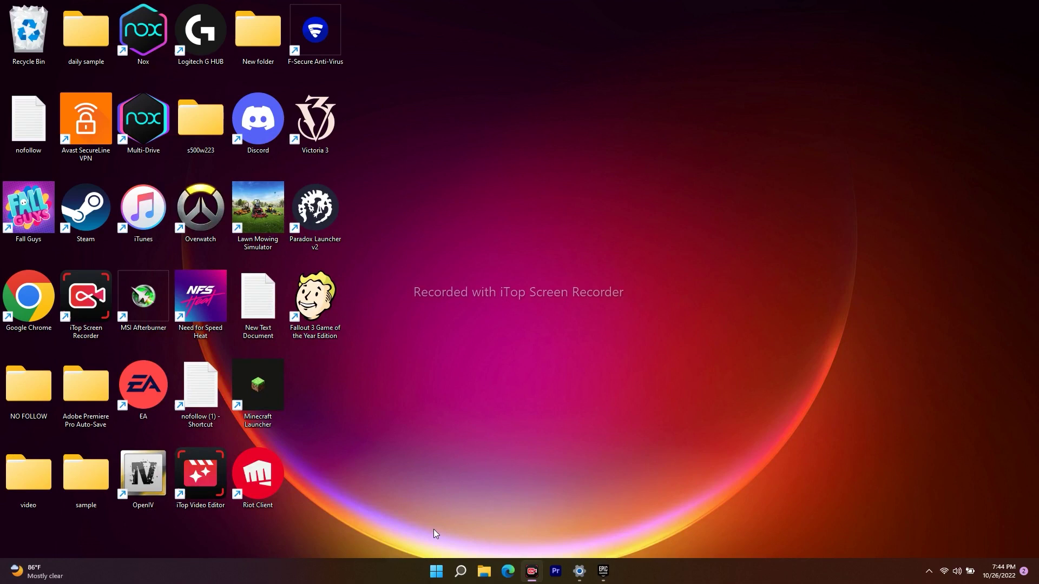
pyautogui.click(458, 568)
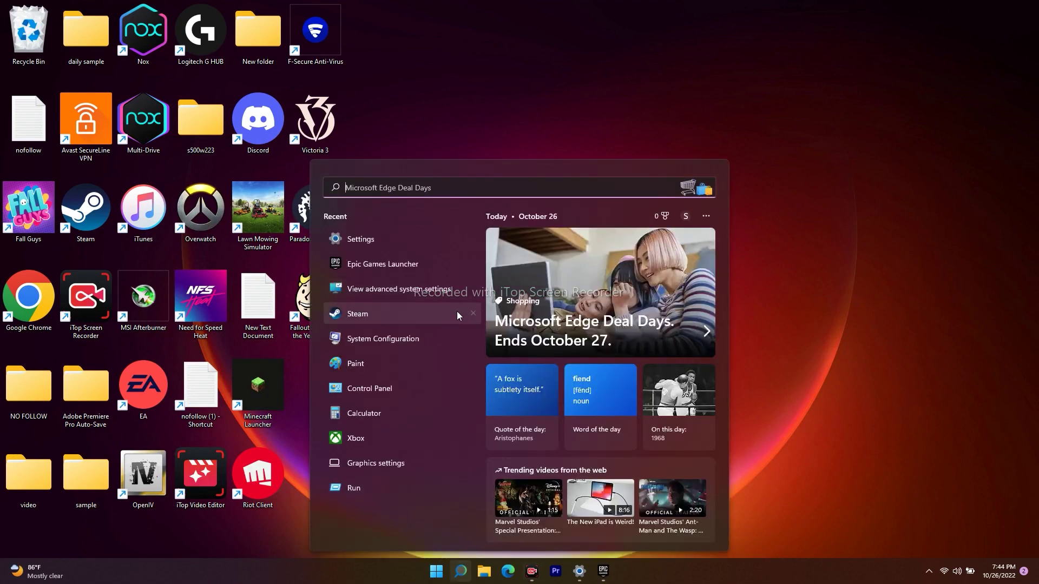
pyautogui.click(369, 242)
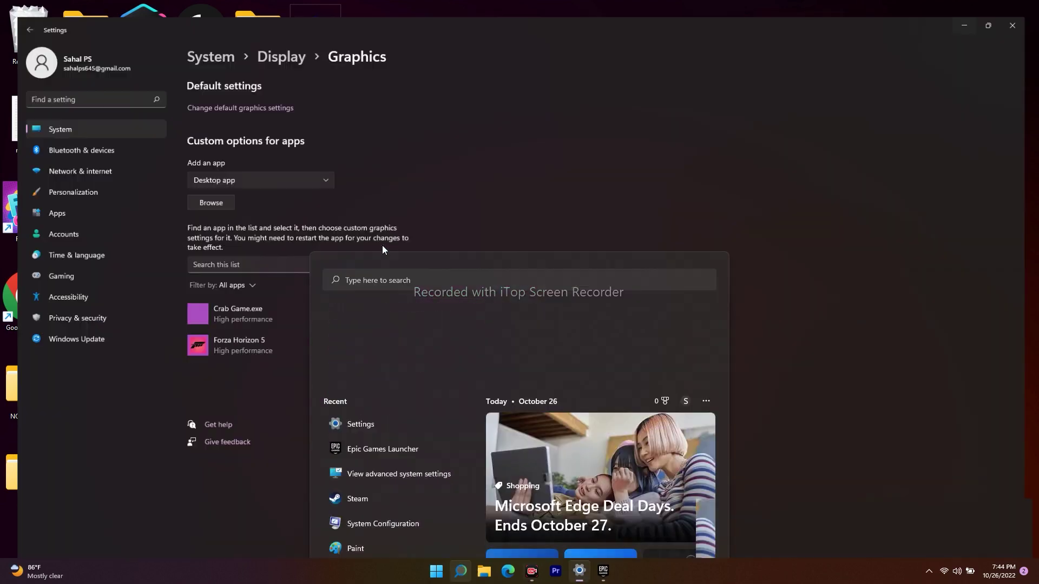
pyautogui.click(56, 117)
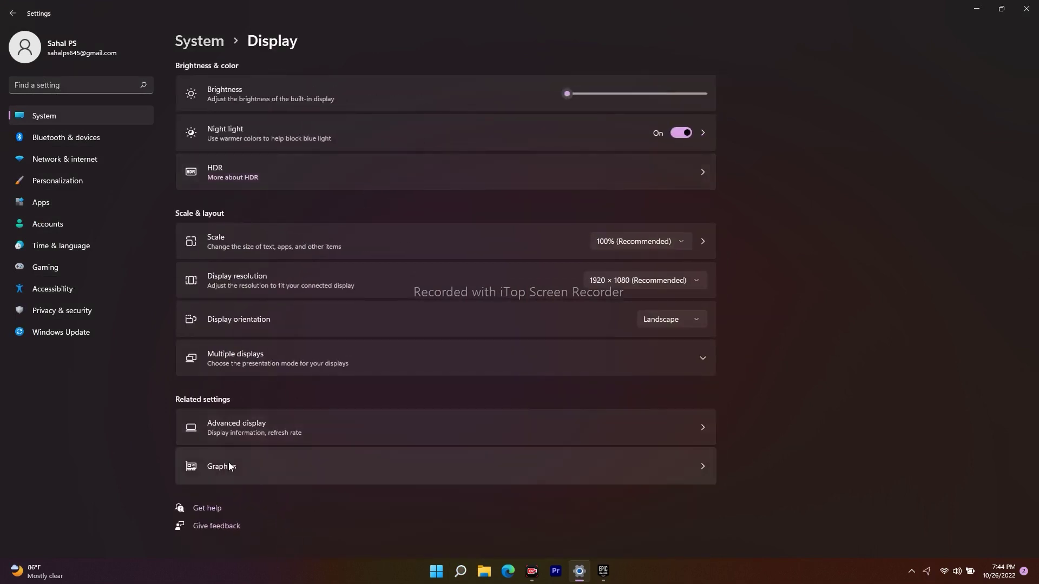
pyautogui.click(229, 467)
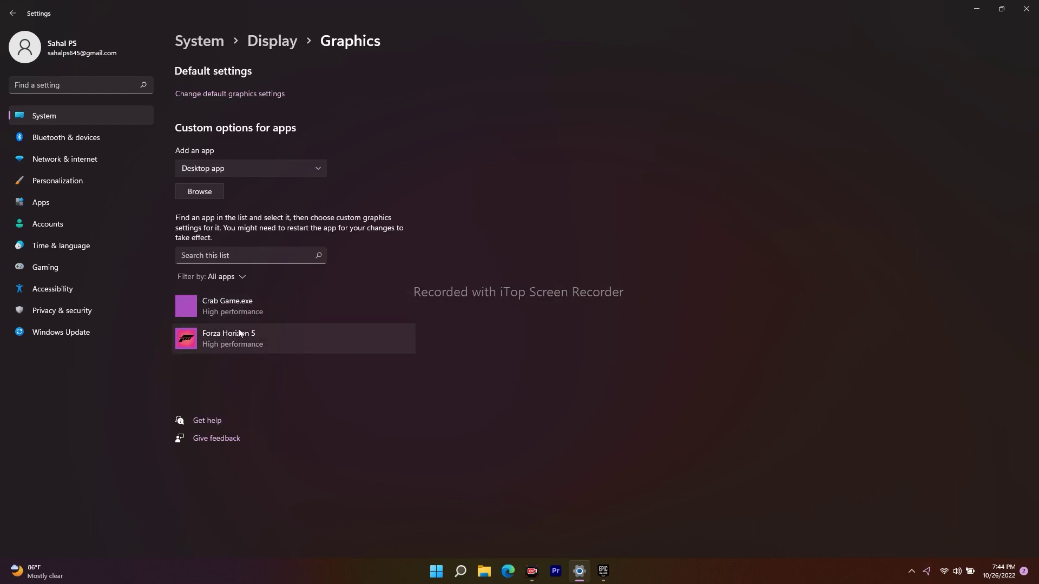
pyautogui.click(251, 254)
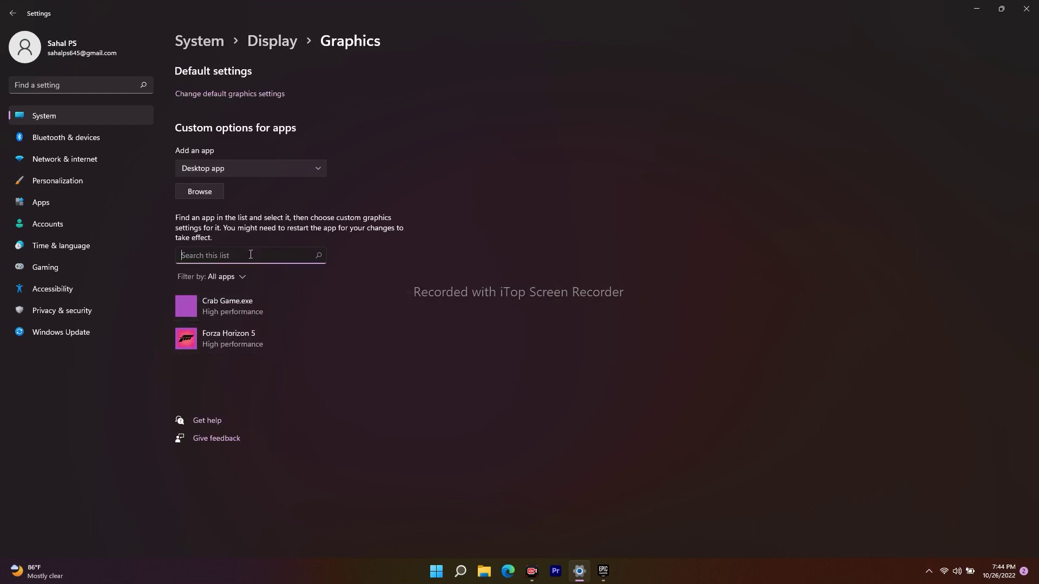
pyautogui.write('fall')
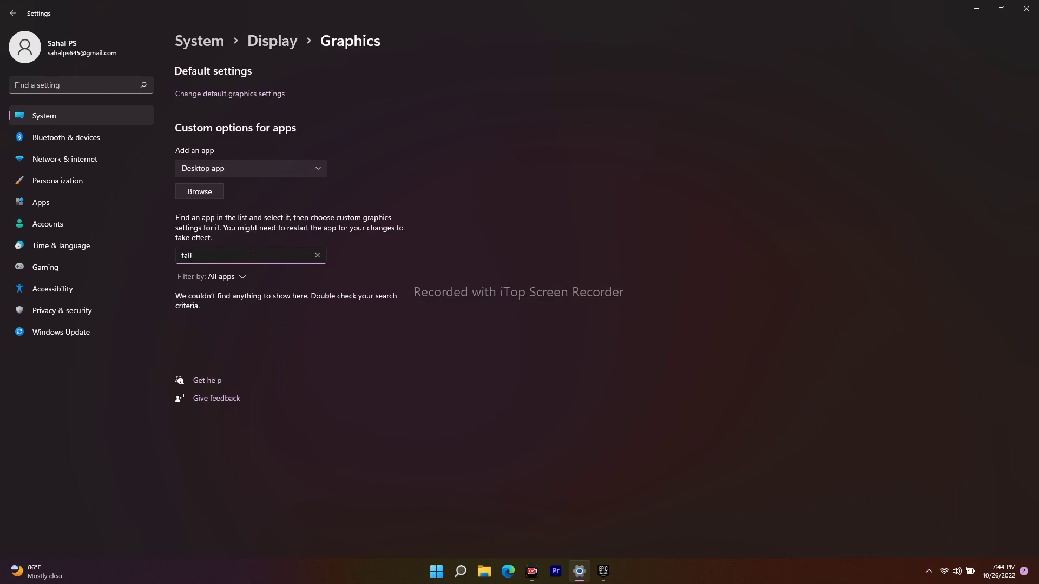
pyautogui.click(397, 242)
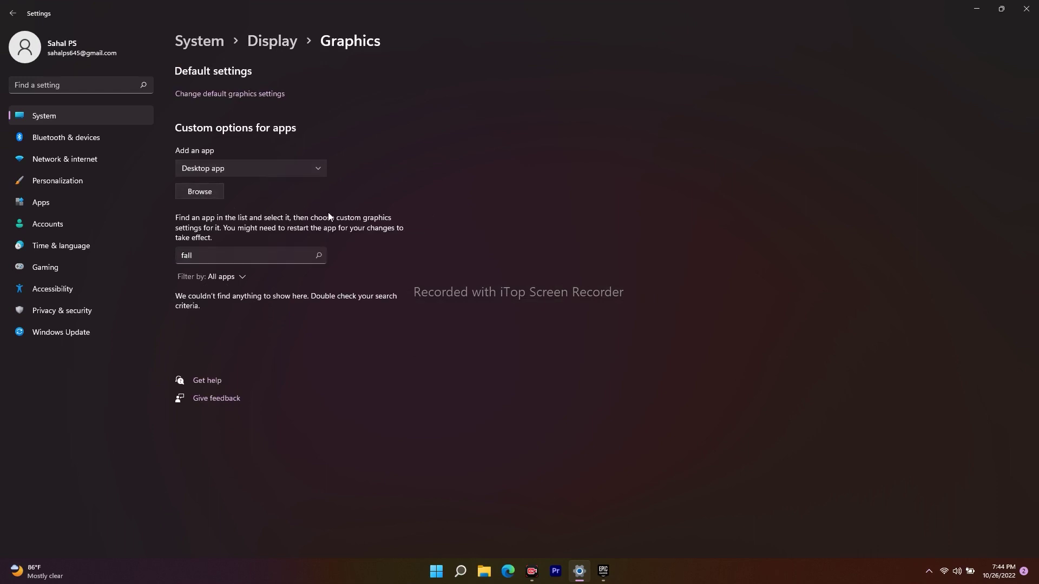
pyautogui.click(274, 257)
pyautogui.press('BackSpace')
pyautogui.press('BackSpace')
pyautogui.press('BackSpace')
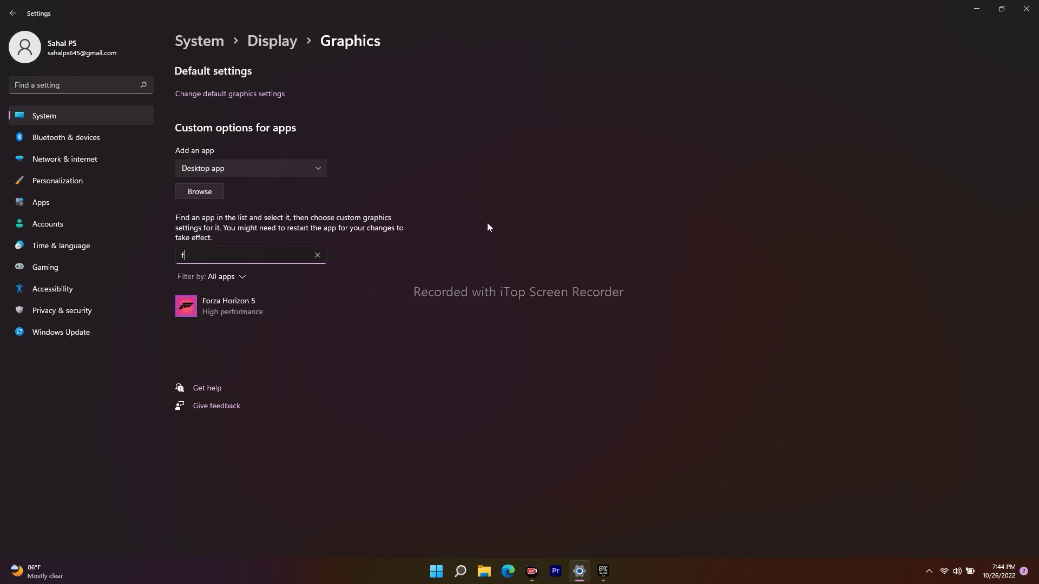
pyautogui.press('BackSpace')
pyautogui.click(540, 216)
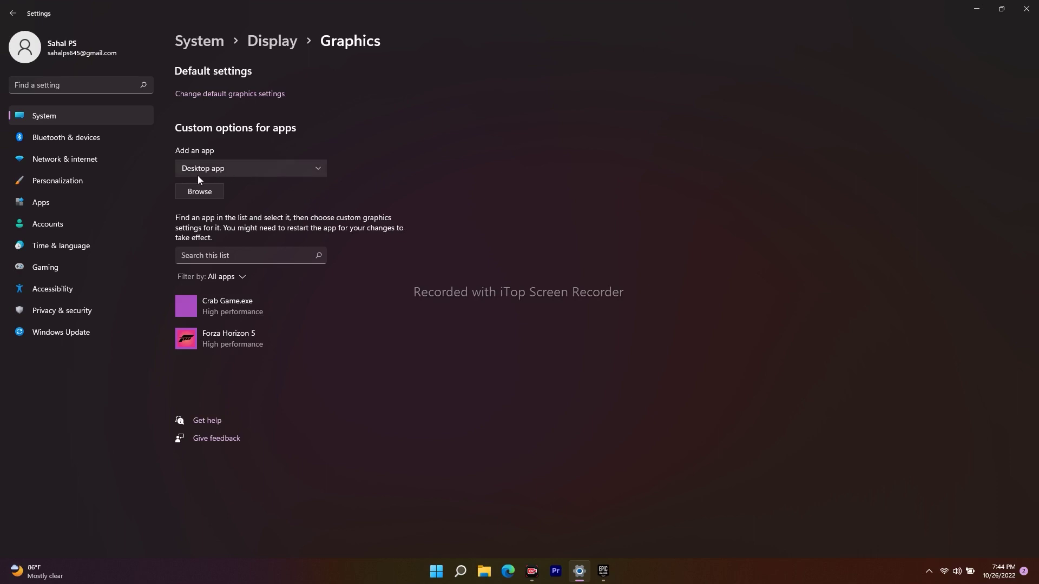
# - Browse This PC for a program, cancel the picker, and keep Desktop app as the app type
pyautogui.click(200, 193)
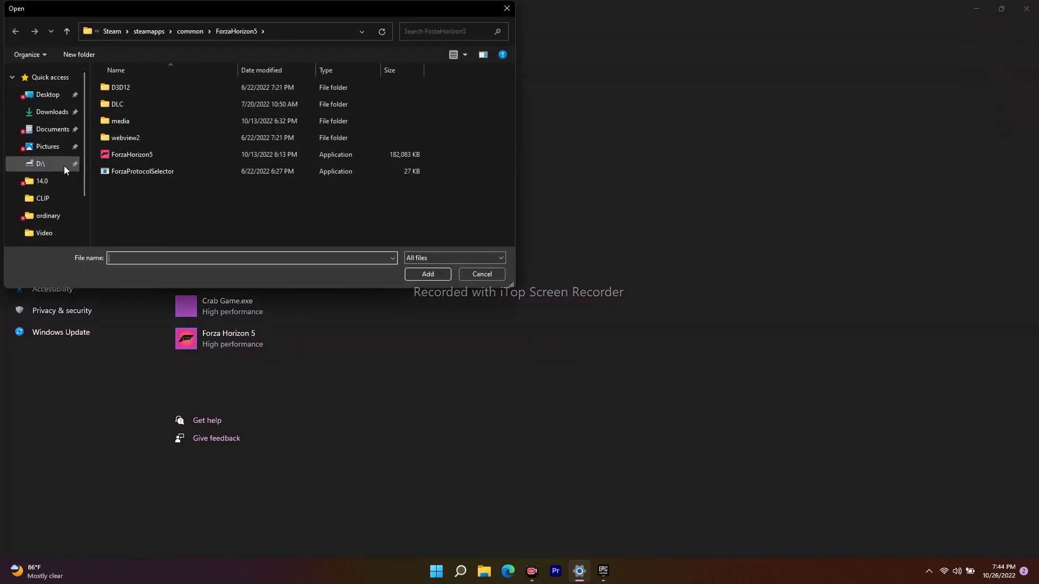
pyautogui.scroll(-1, 56, 177)
pyautogui.scroll(-2, 54, 206)
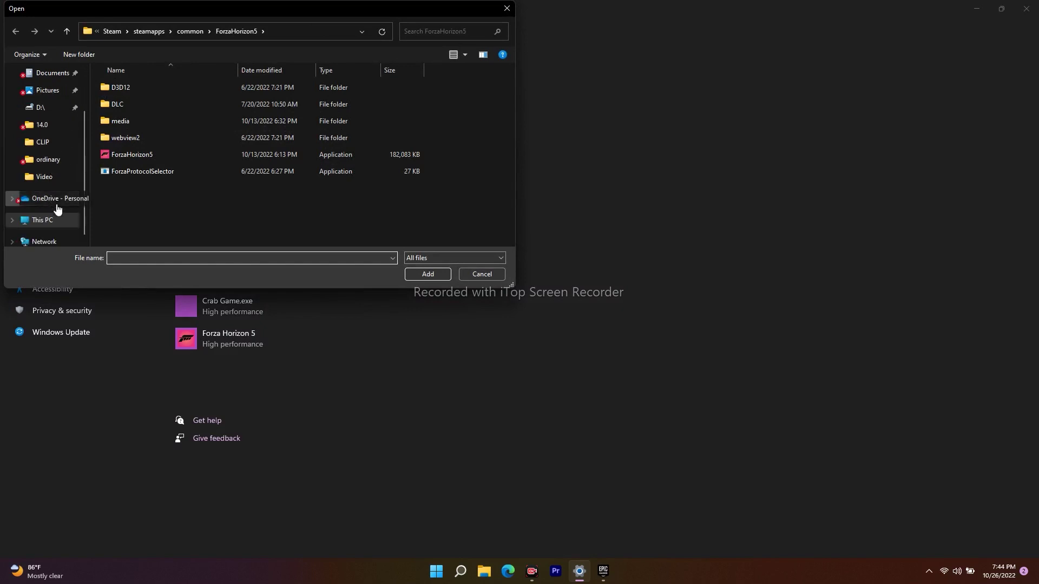
pyautogui.click(60, 217)
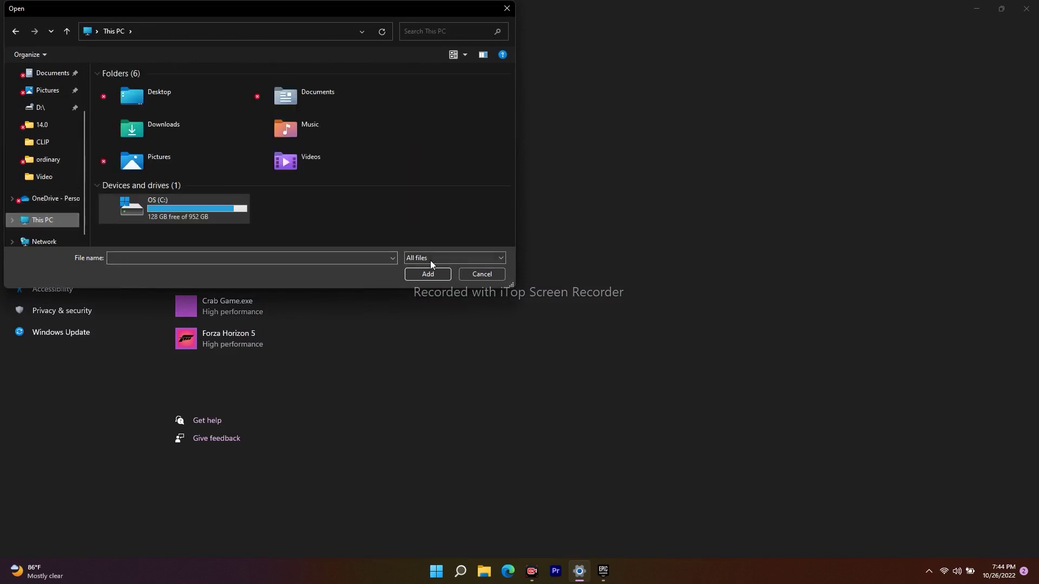
pyautogui.click(476, 275)
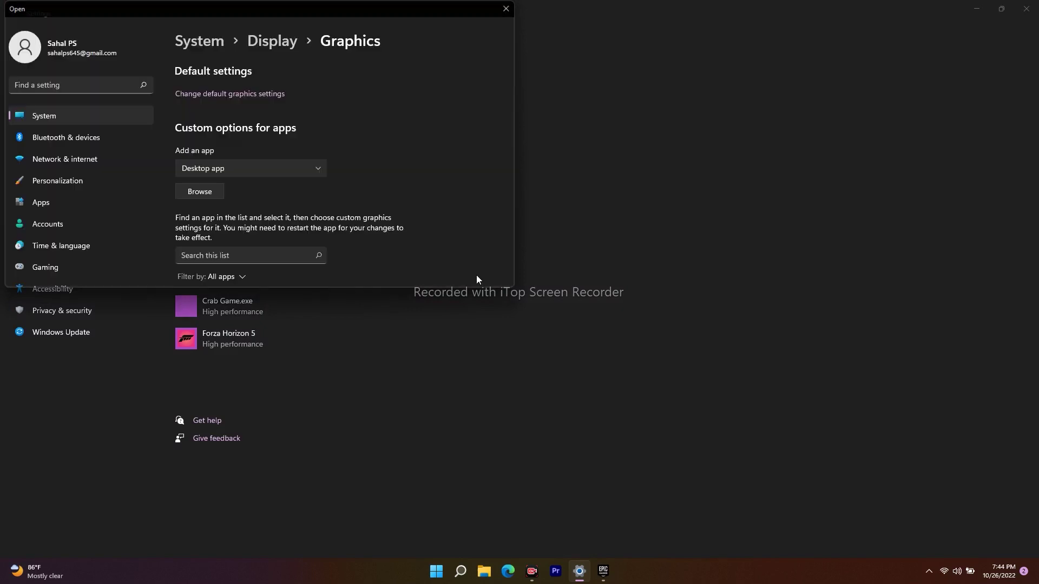
pyautogui.click(216, 170)
pyautogui.click(352, 187)
# - Add Fallout3.exe from C:\fallout3\Fallout 3 GOTY English to the graphics app list
pyautogui.click(210, 193)
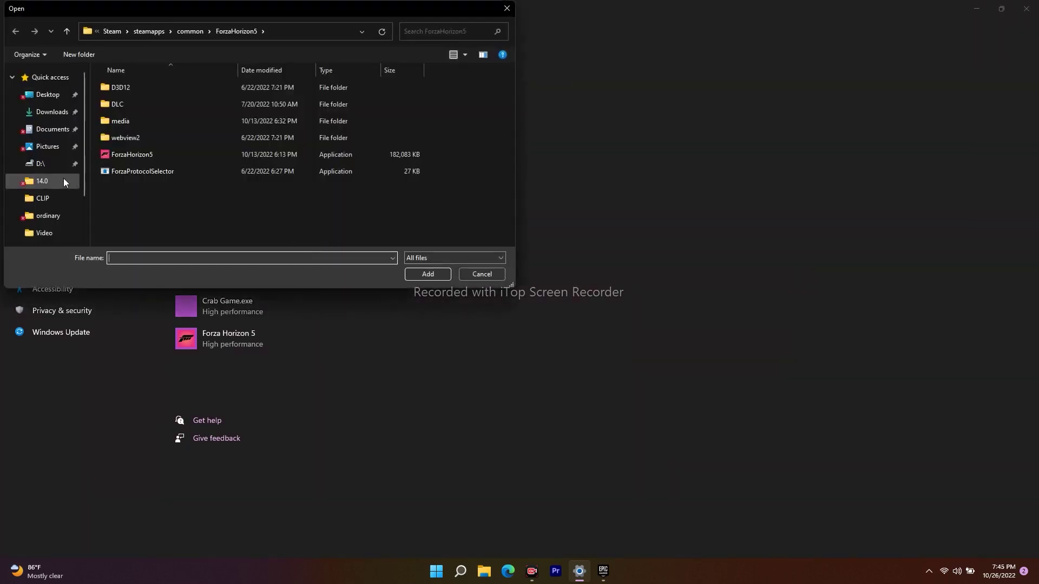
pyautogui.scroll(-2, 65, 181)
pyautogui.click(43, 203)
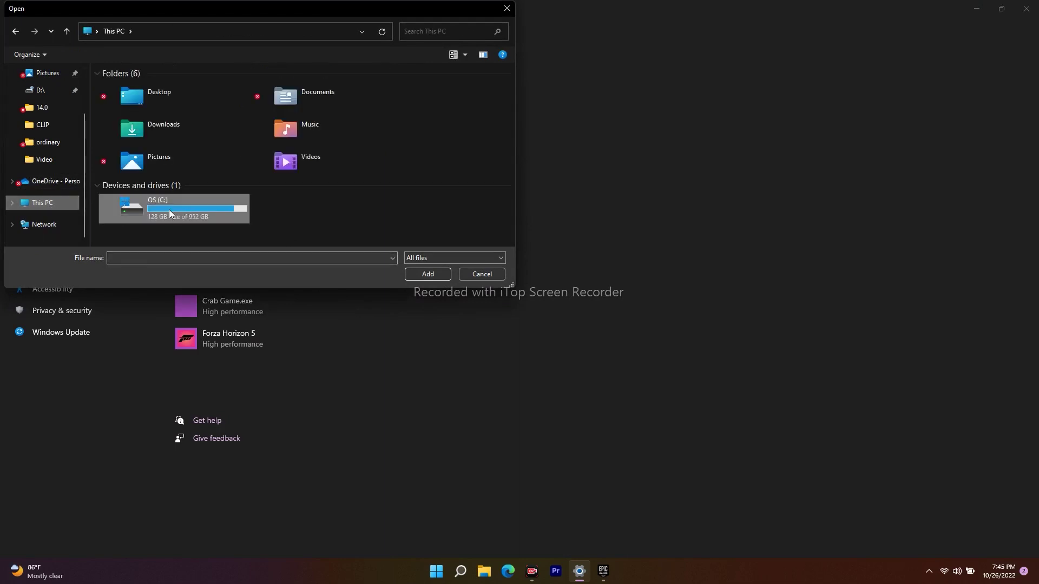
pyautogui.doubleClick(177, 210)
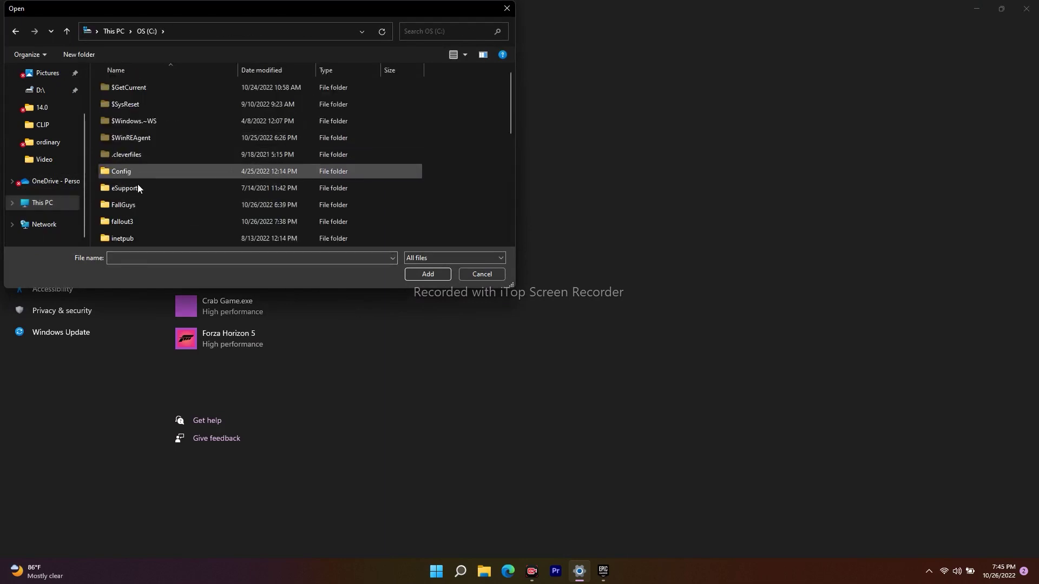
pyautogui.doubleClick(120, 222)
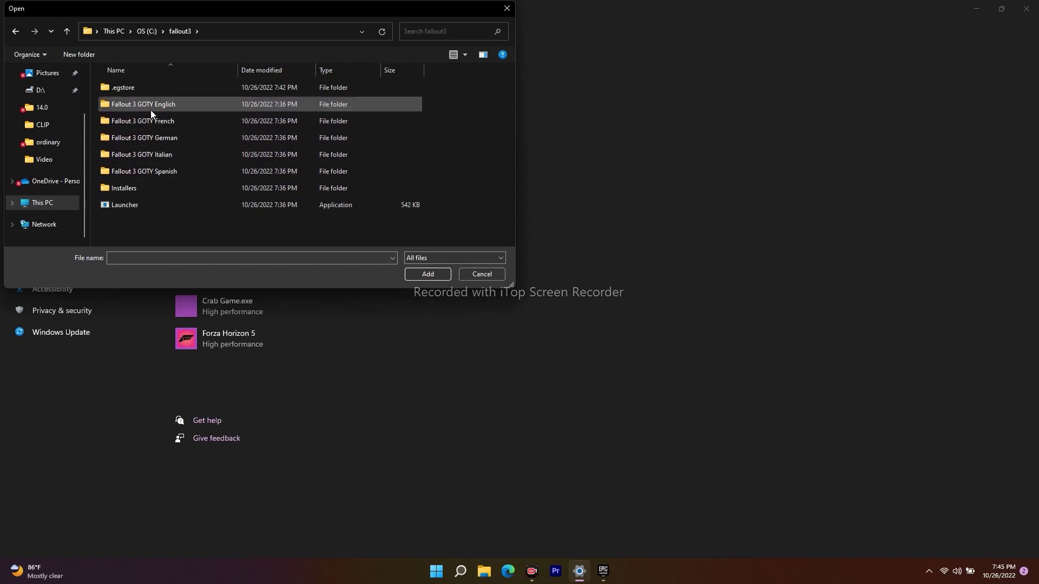
pyautogui.doubleClick(169, 106)
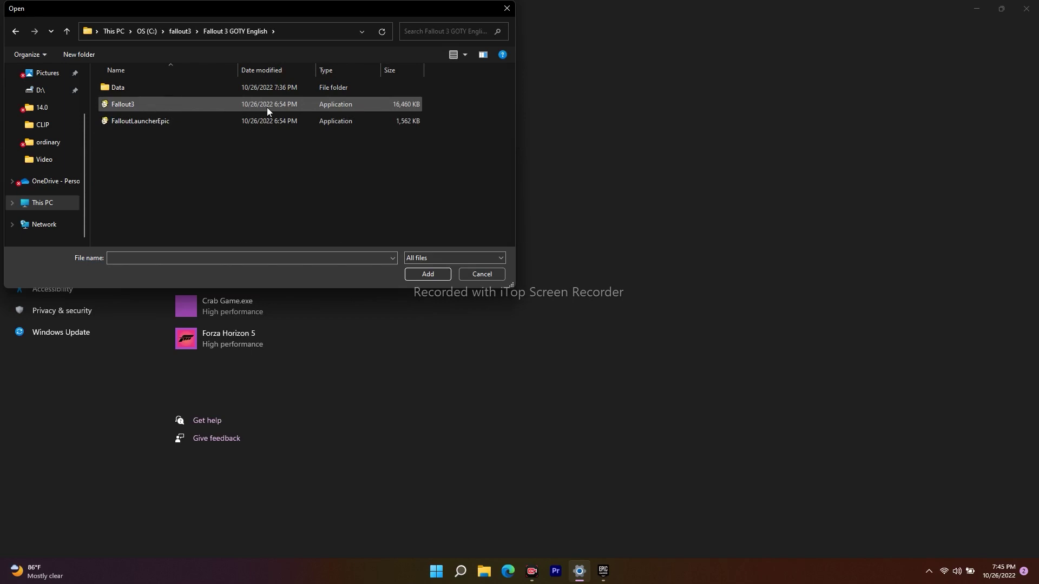
pyautogui.click(282, 105)
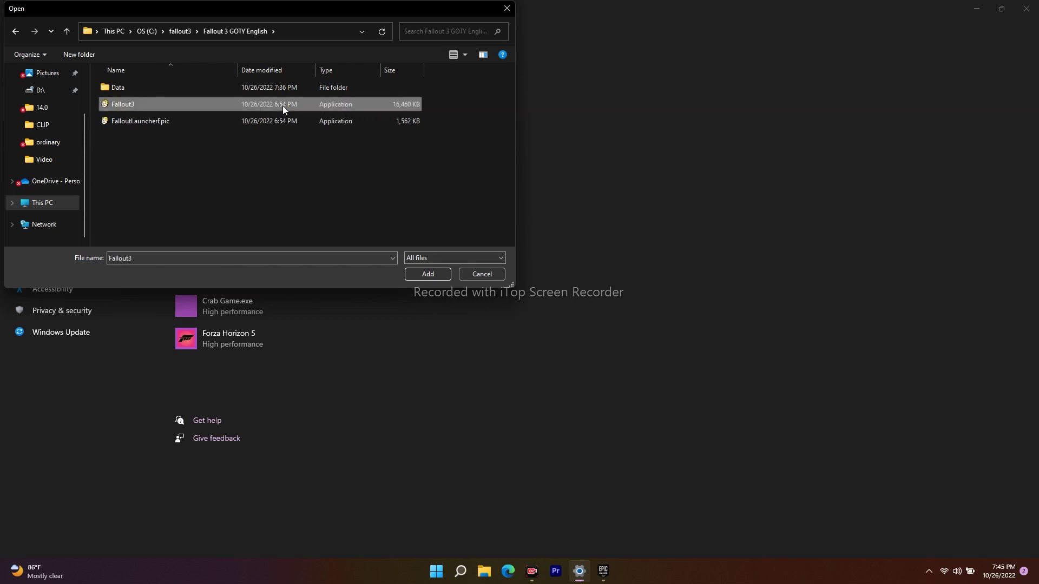
pyautogui.click(423, 279)
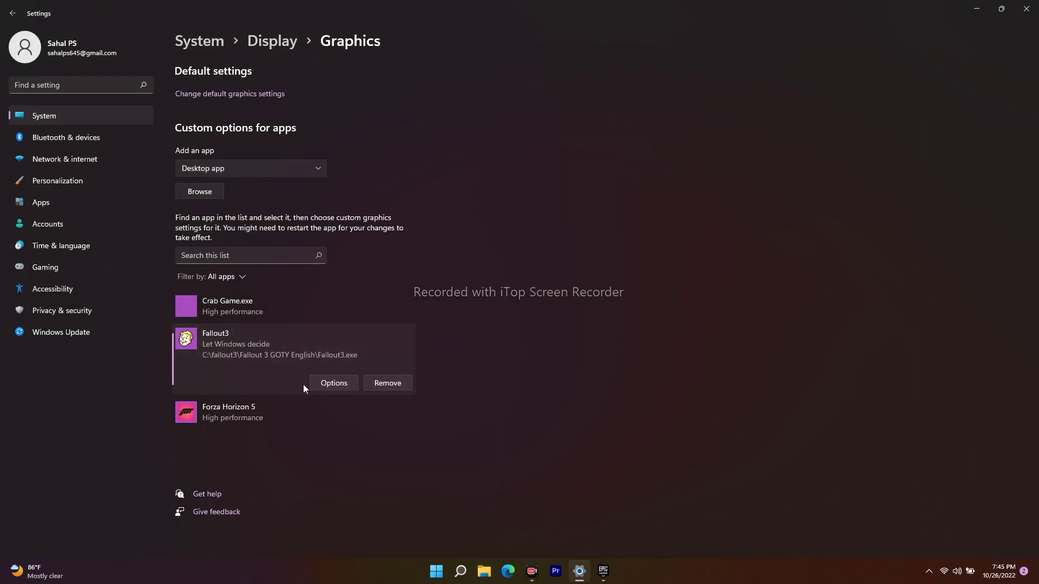
# - Set Fallout3's graphics preference to High performance and save it
pyautogui.click(327, 386)
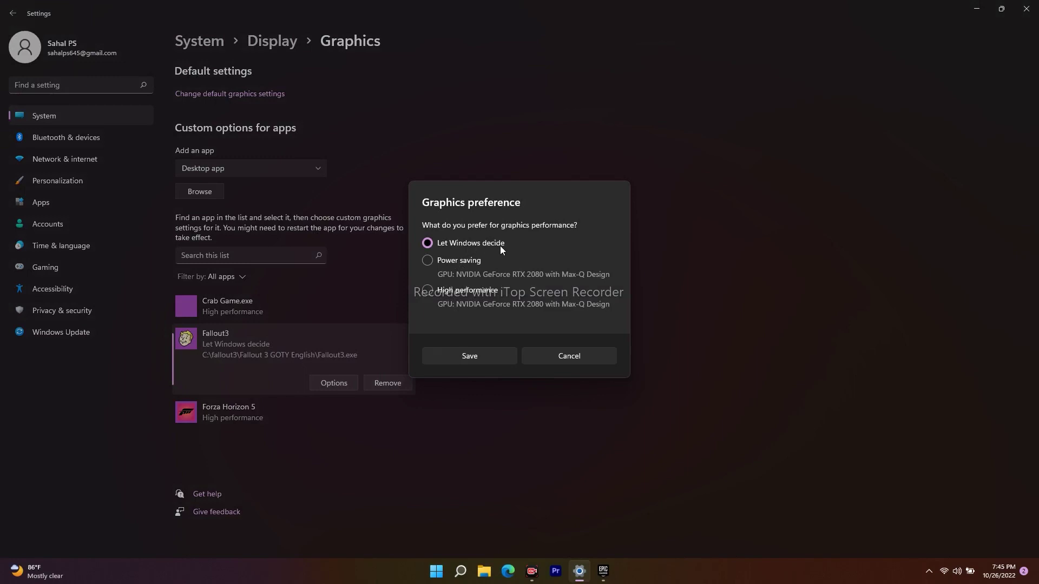
pyautogui.click(433, 294)
pyautogui.click(488, 360)
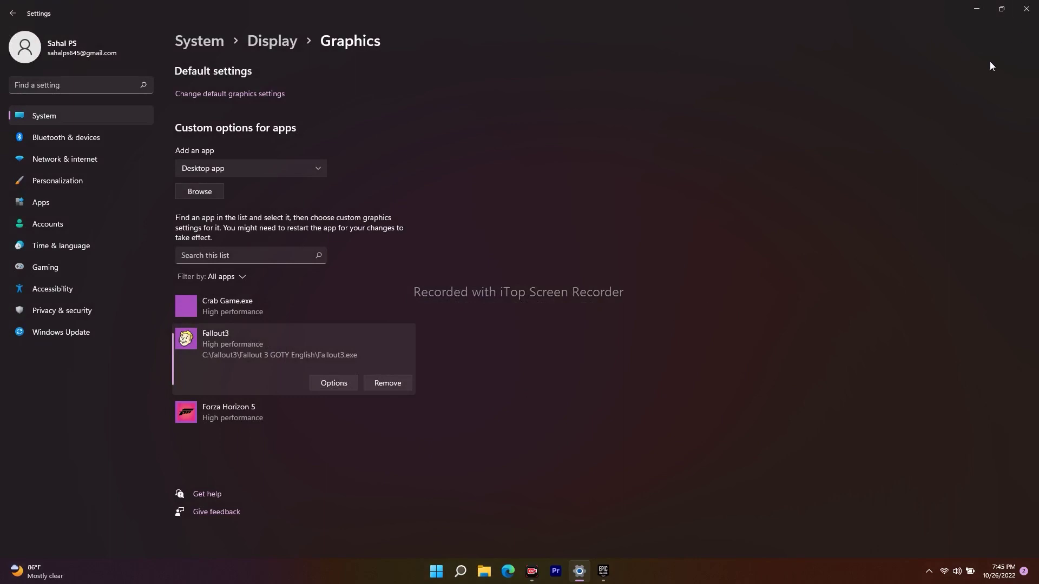
# - Recheck Fallout3's preference without changes, then close Settings
pyautogui.click(335, 384)
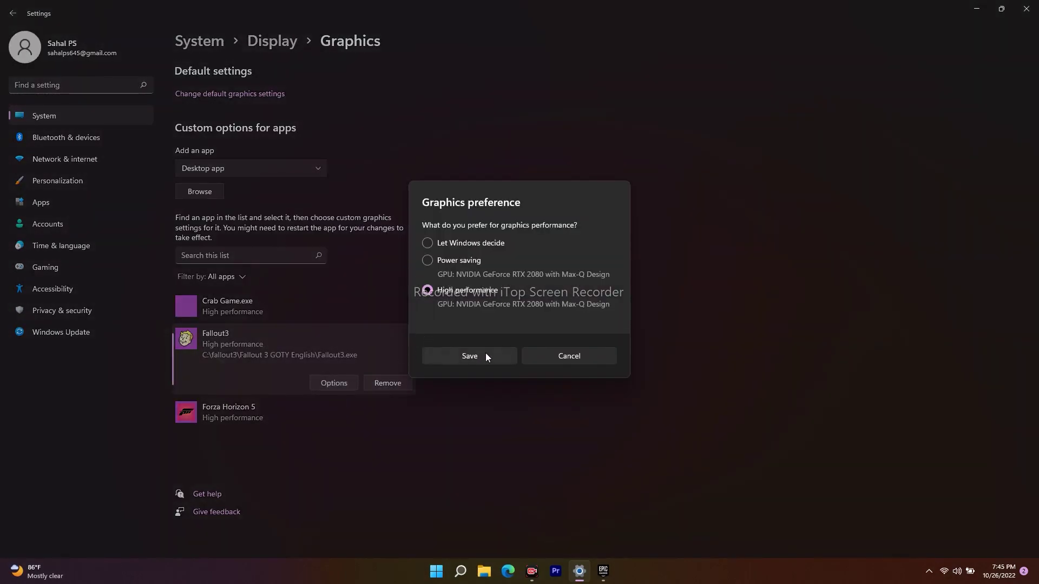
pyautogui.click(571, 357)
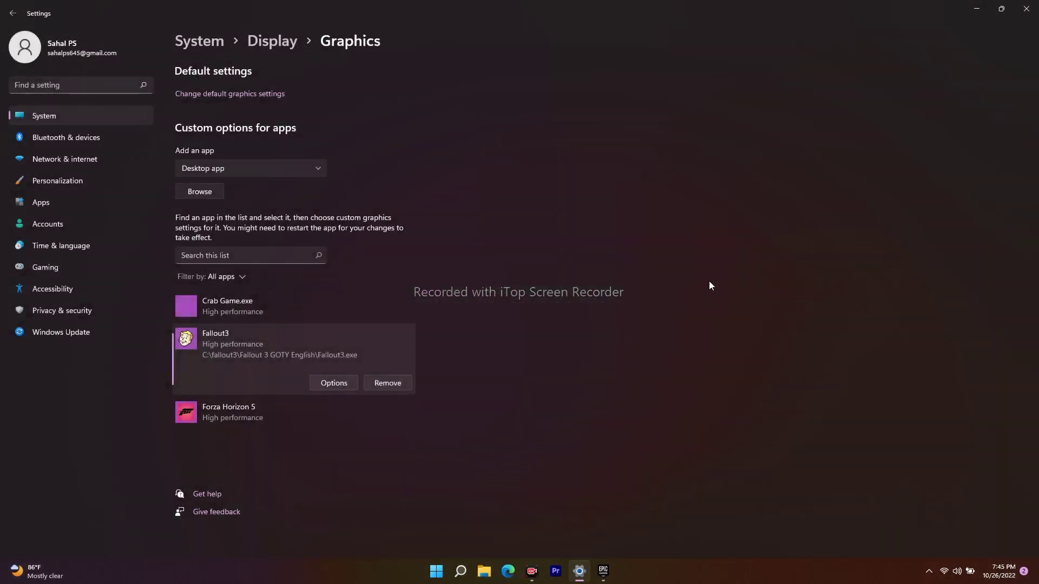
pyautogui.click(1026, 9)
# - Hide the Epic Games launcher, retry the Windows Update check in Settings, then minimize Settings
pyautogui.click(590, 572)
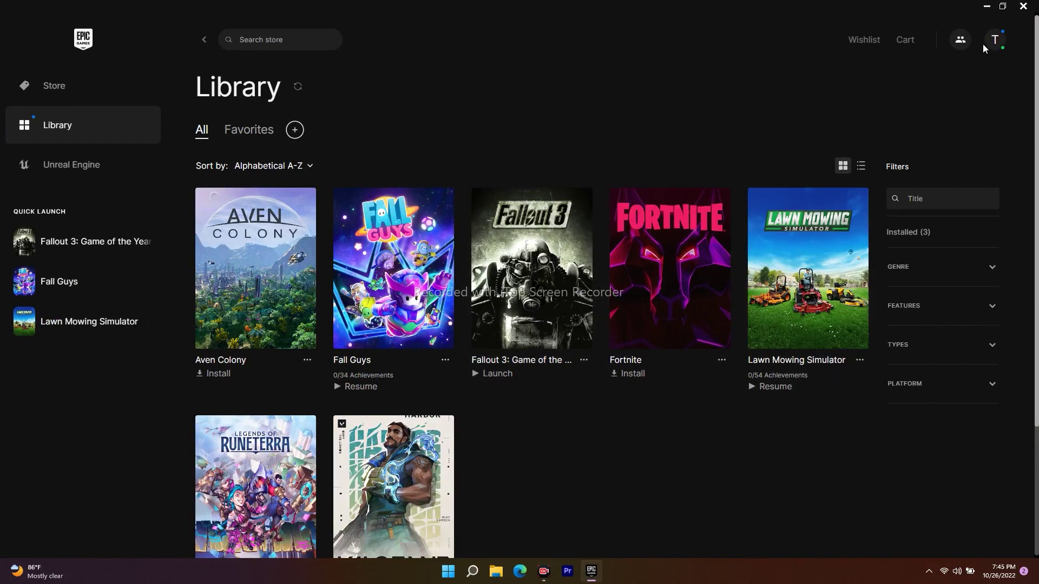
pyautogui.click(986, 7)
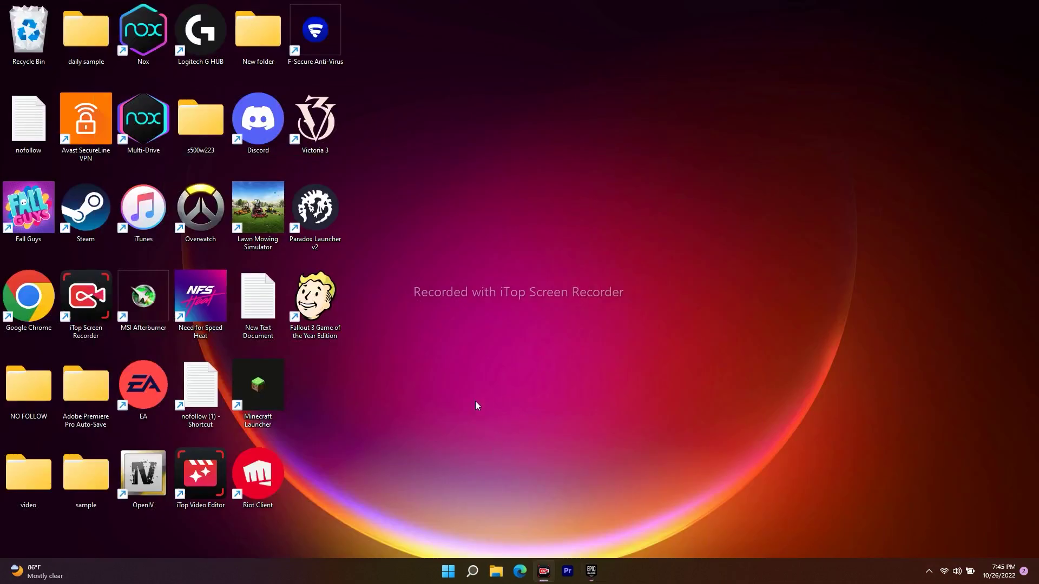
pyautogui.click(472, 571)
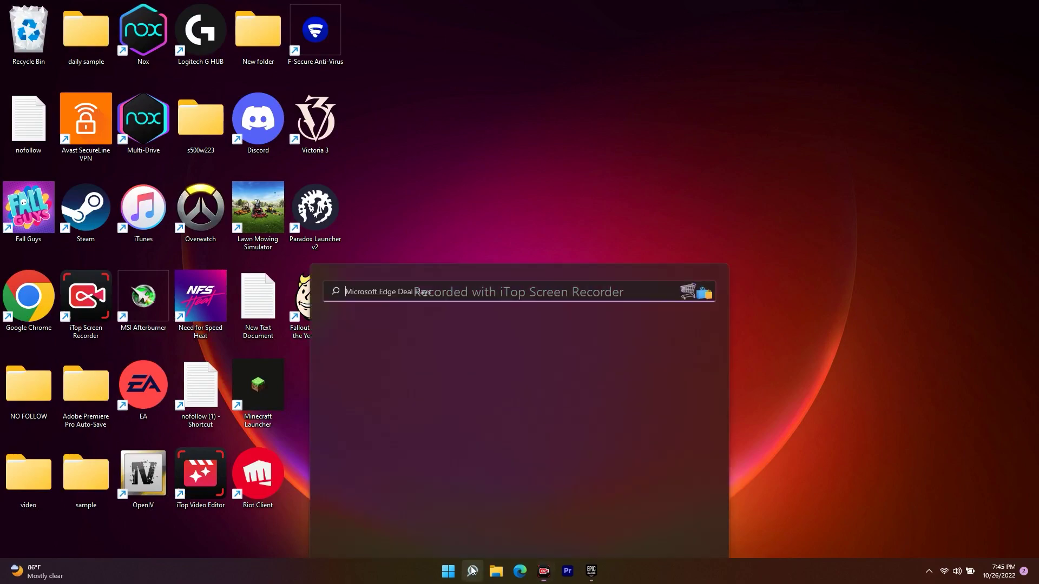
pyautogui.click(398, 239)
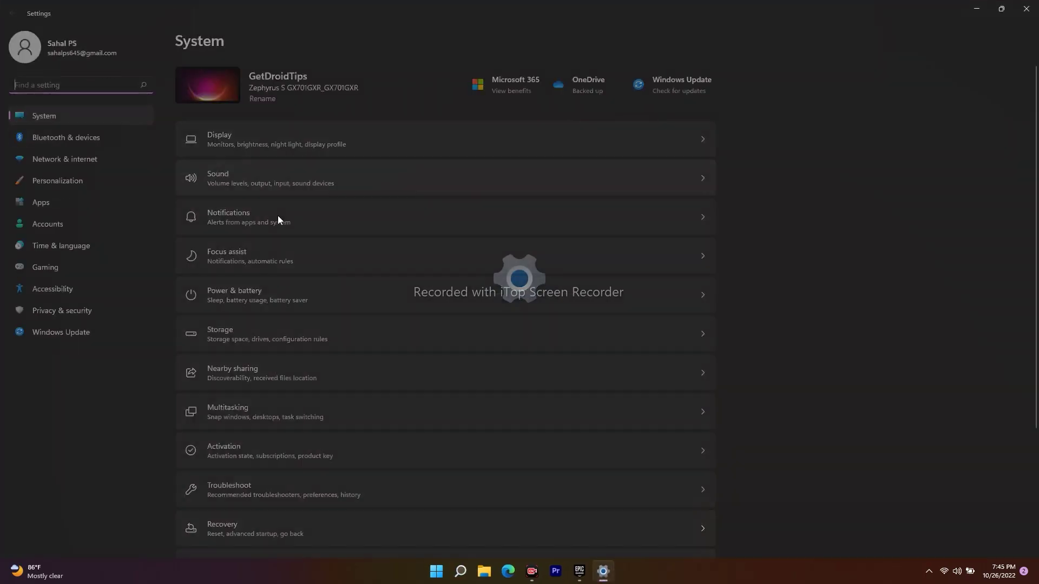
pyautogui.click(77, 331)
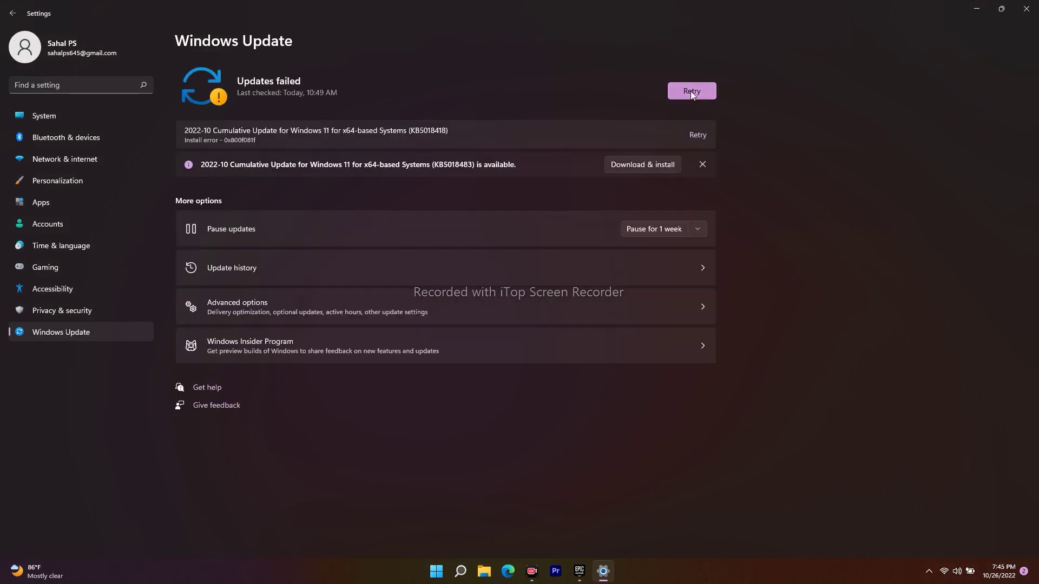
pyautogui.click(690, 91)
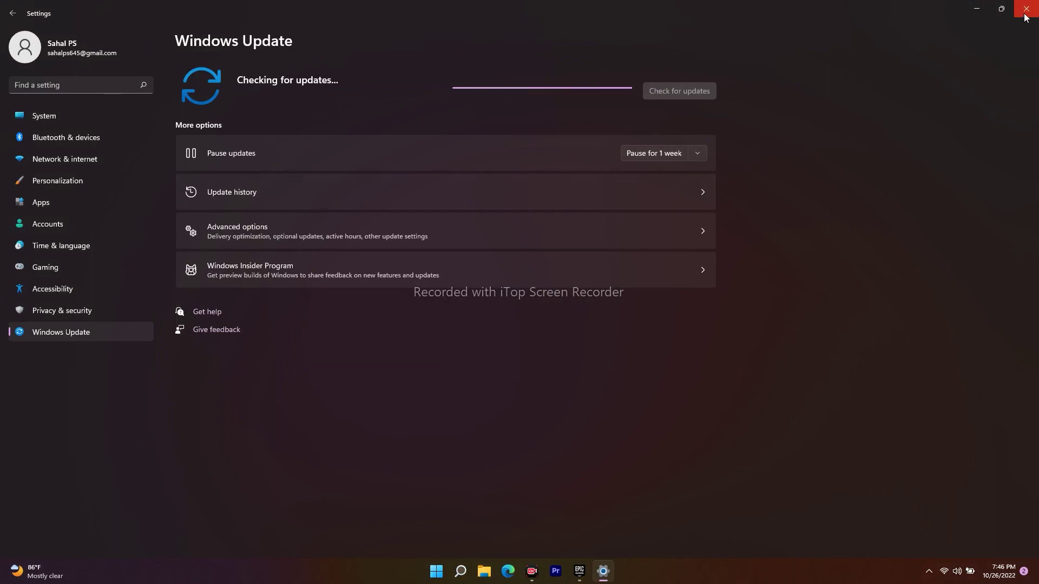
pyautogui.click(977, 10)
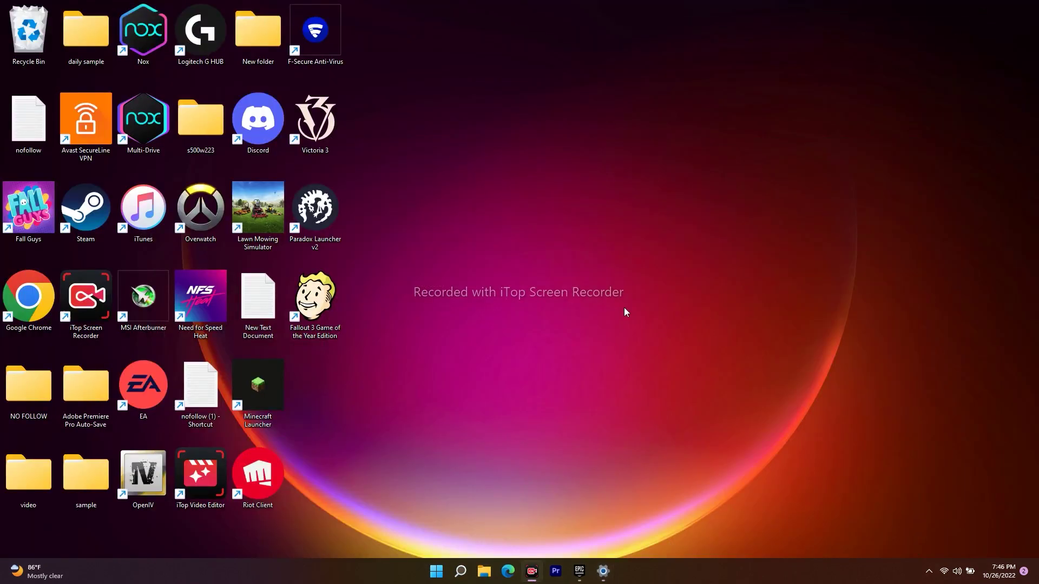
# - Have Device Manager search automatically for a newer NVIDIA GeForce RTX 2080 driver, then close it
pyautogui.rightClick(436, 571)
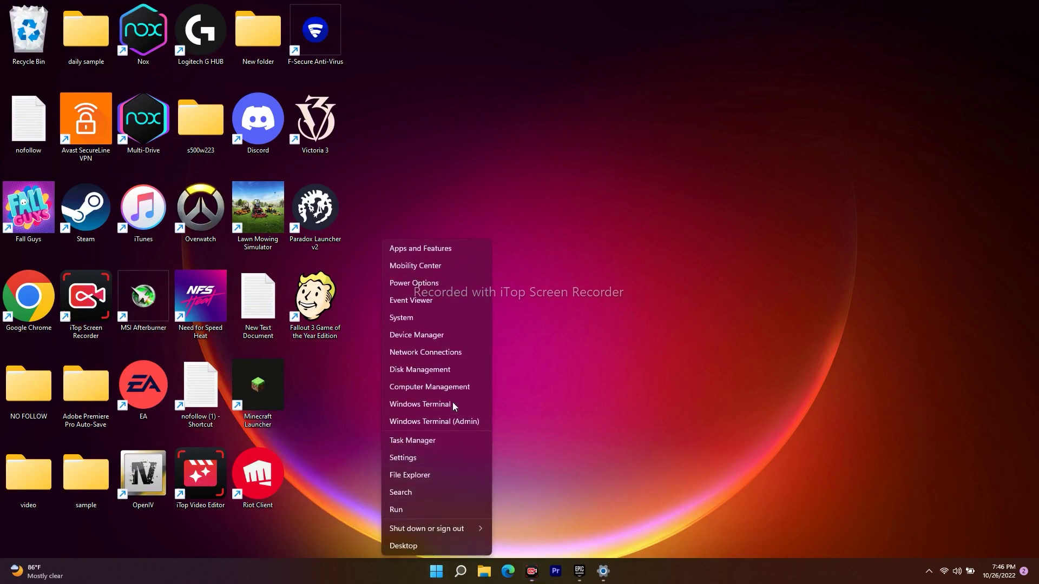
pyautogui.click(453, 334)
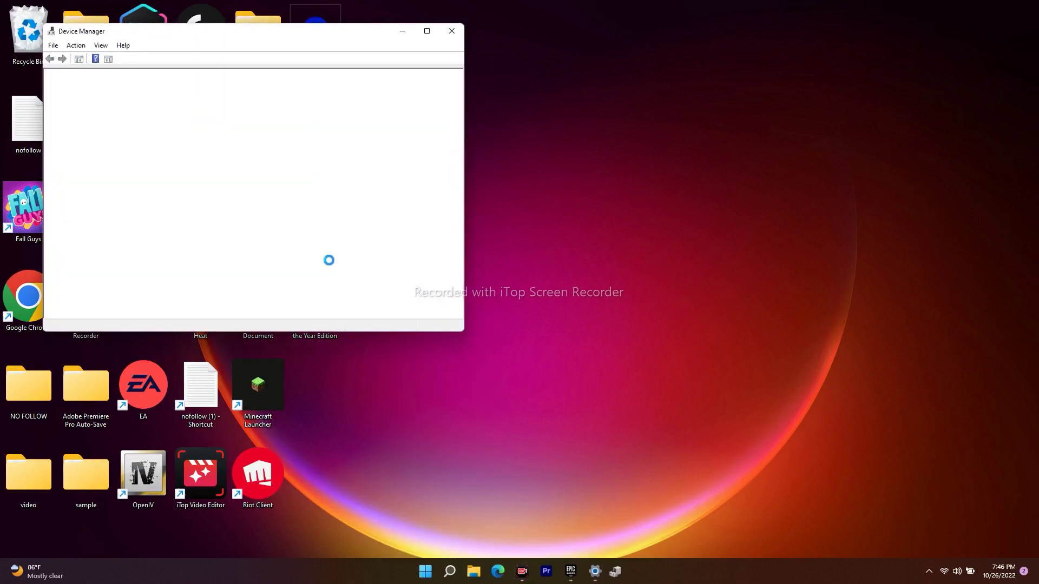
pyautogui.click(60, 132)
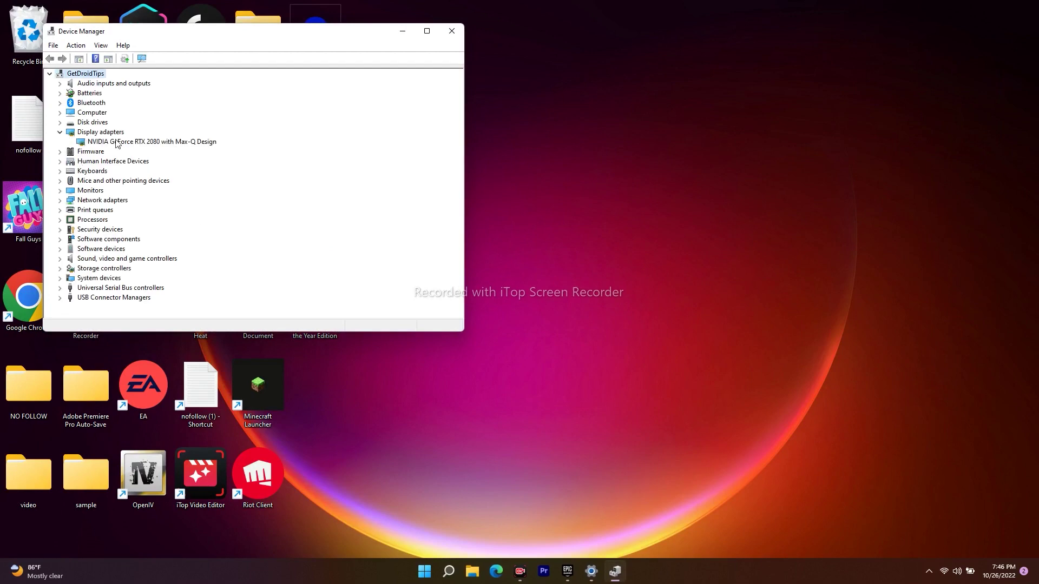
pyautogui.rightClick(117, 143)
pyautogui.click(133, 147)
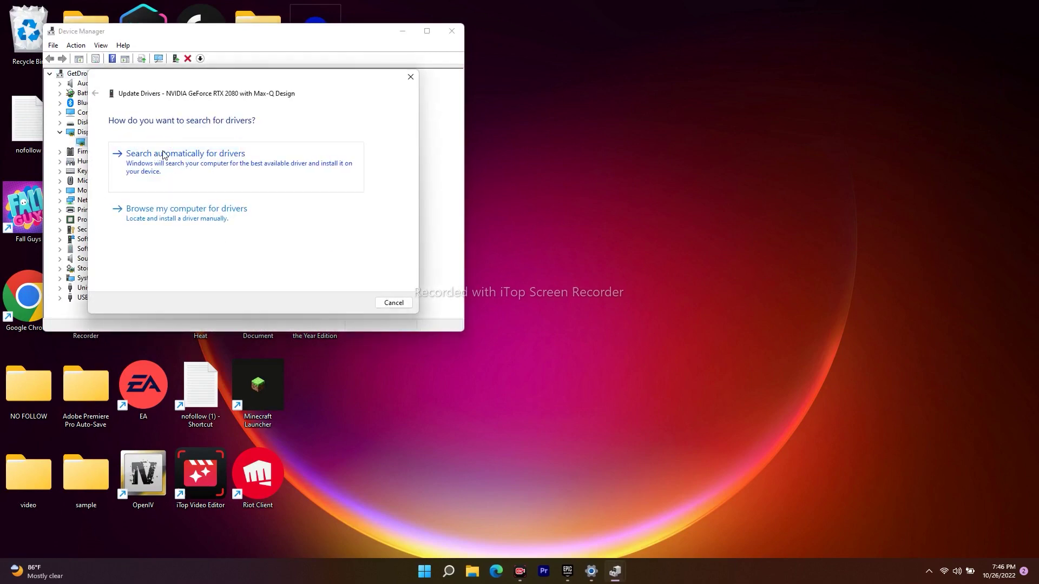
pyautogui.click(163, 156)
pyautogui.click(410, 77)
pyautogui.click(452, 31)
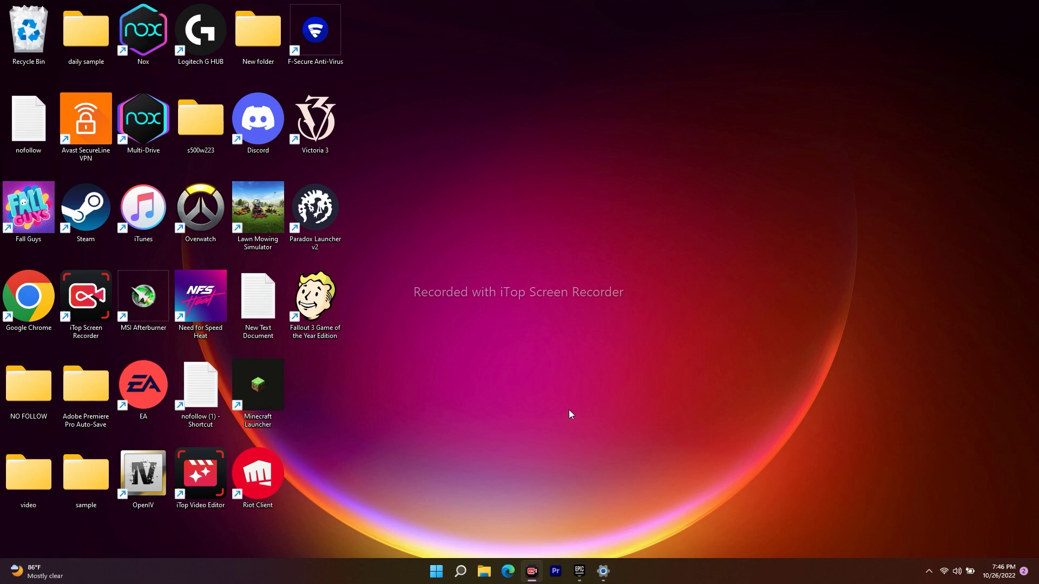
pyautogui.click(580, 570)
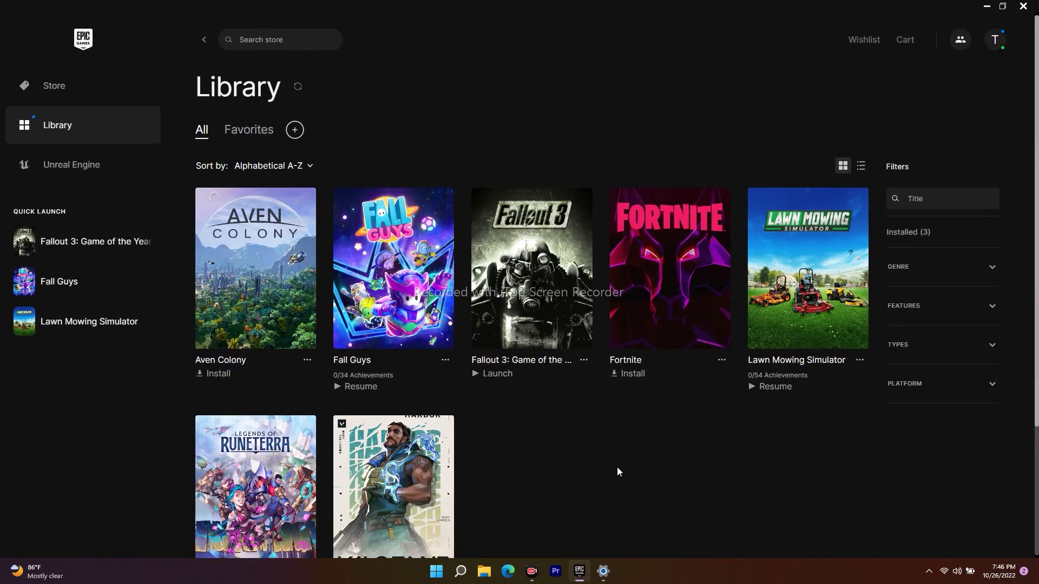
pyautogui.click(584, 360)
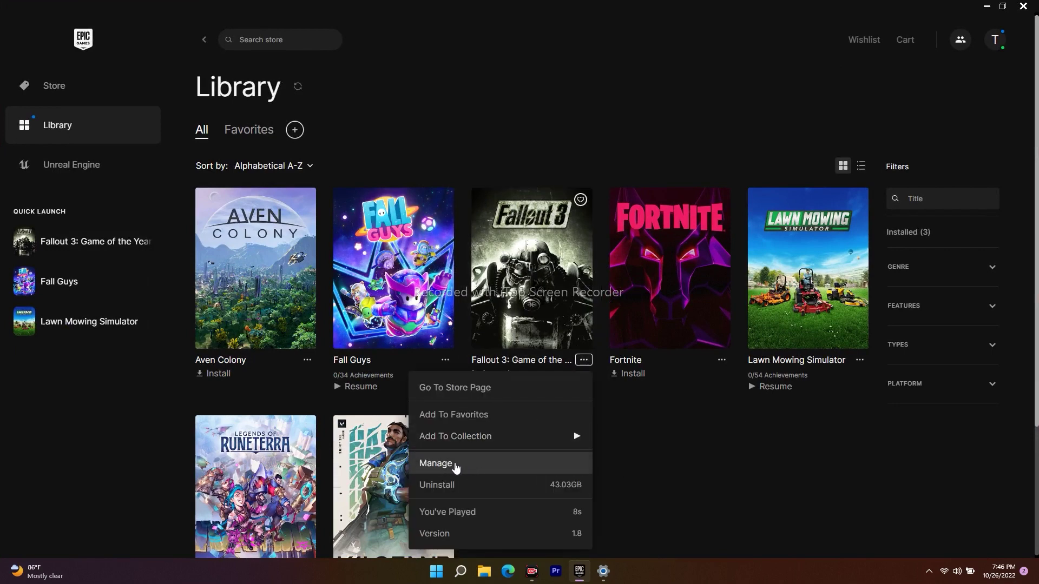
pyautogui.click(664, 468)
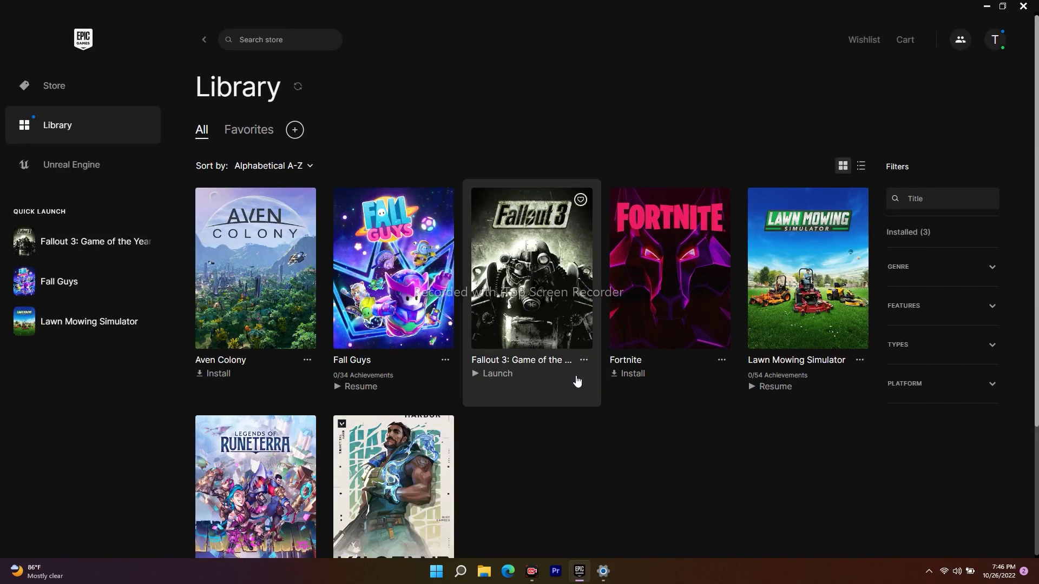
pyautogui.click(584, 360)
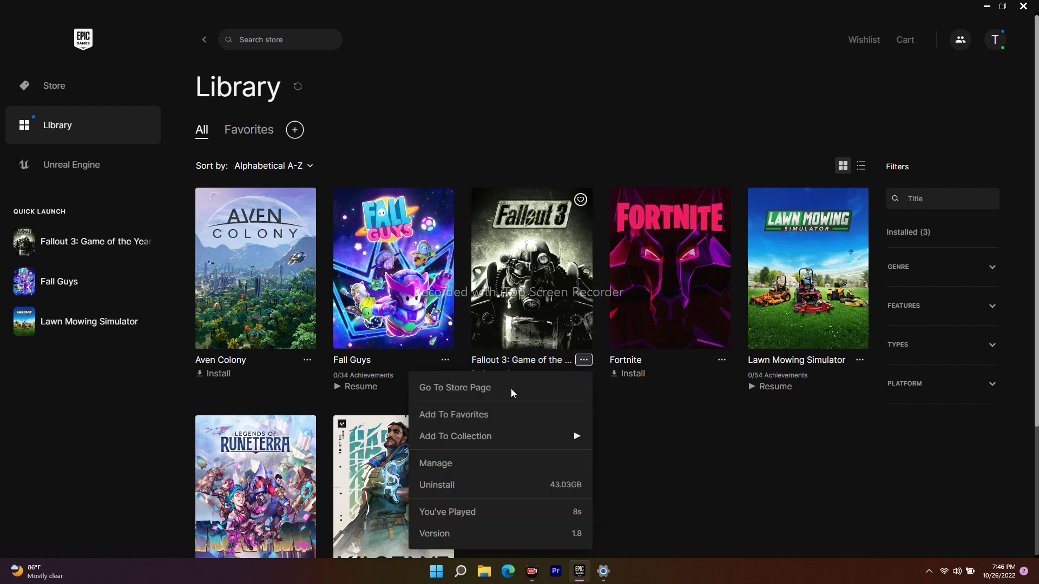
pyautogui.moveTo(444, 438)
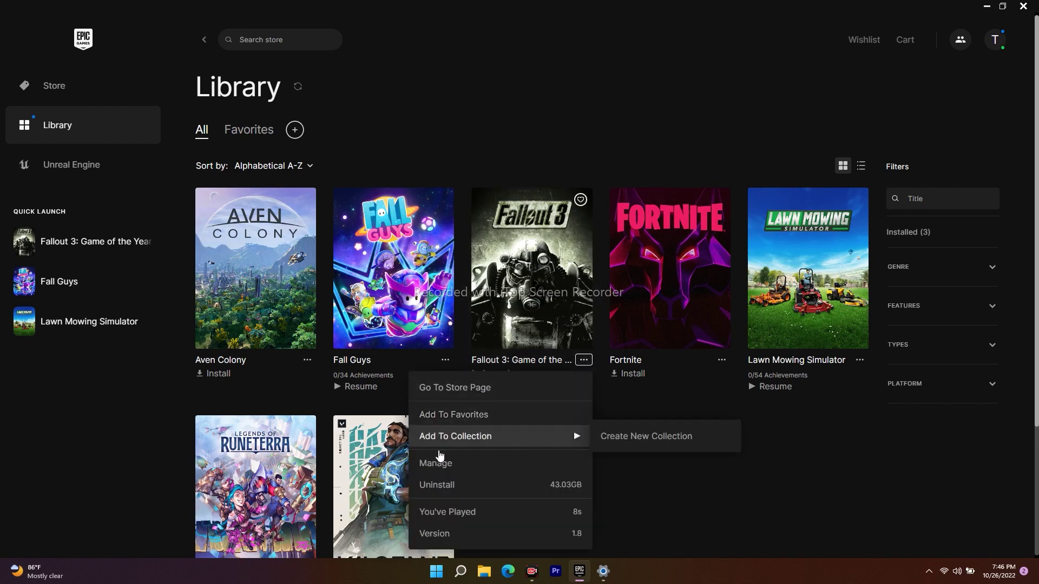
pyautogui.click(663, 471)
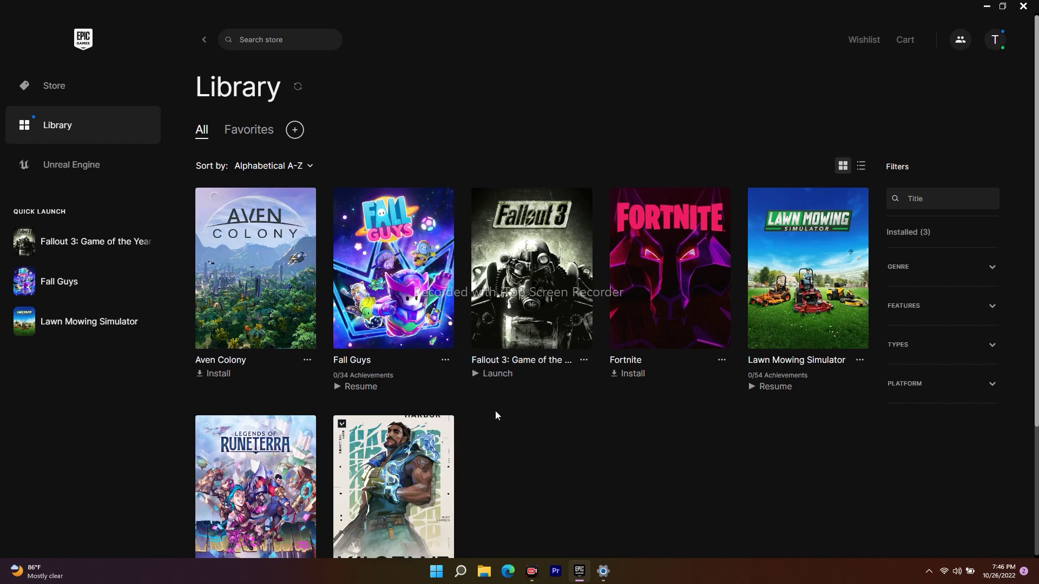
pyautogui.click(445, 360)
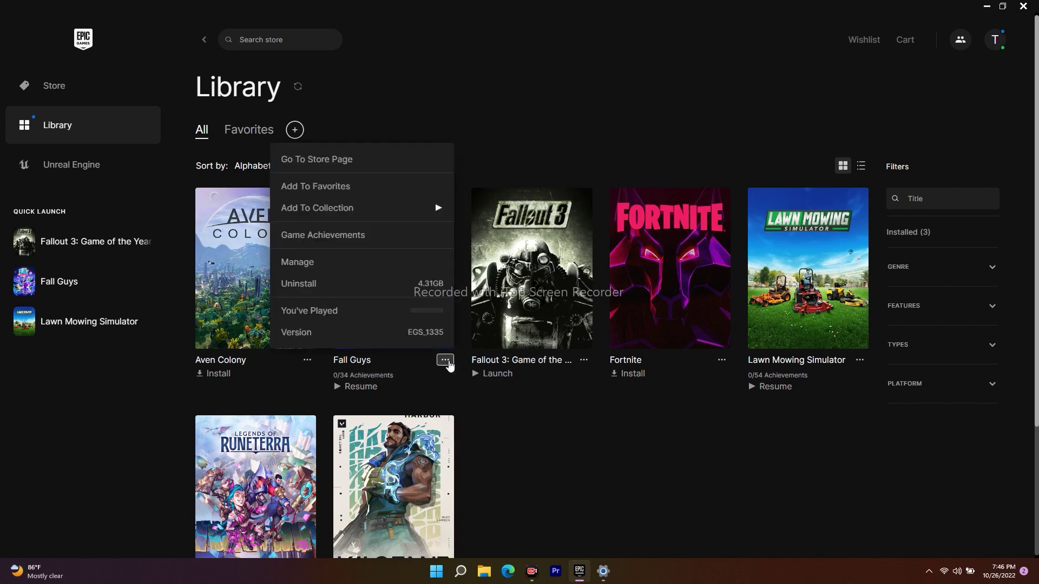
pyautogui.click(445, 361)
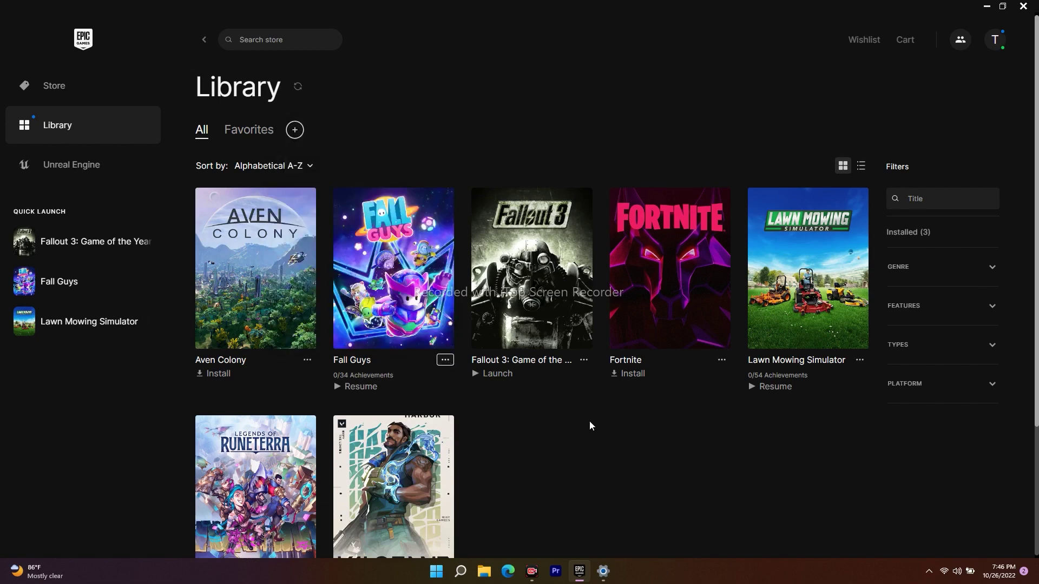
pyautogui.click(583, 360)
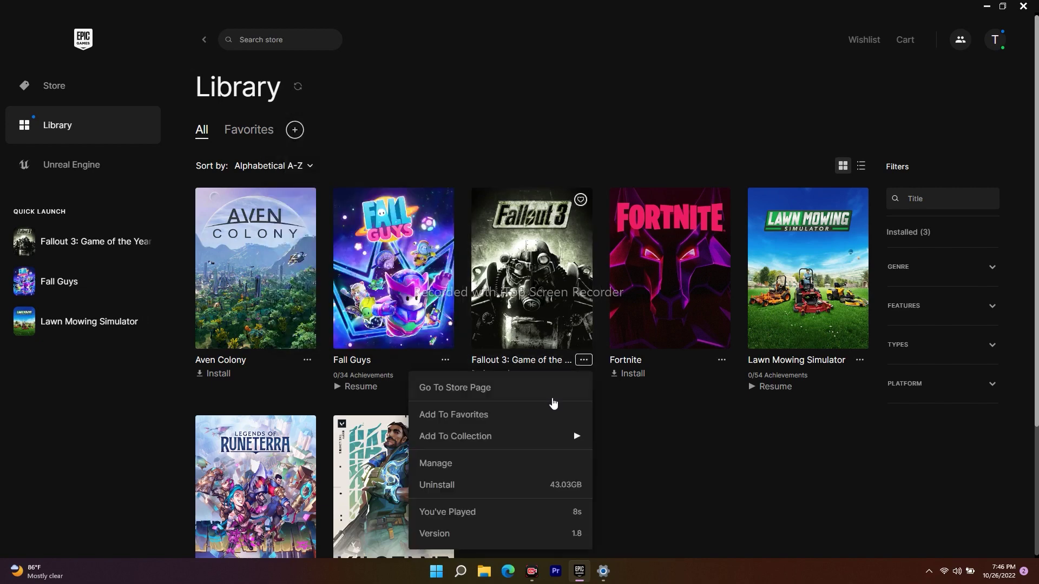
pyautogui.click(675, 436)
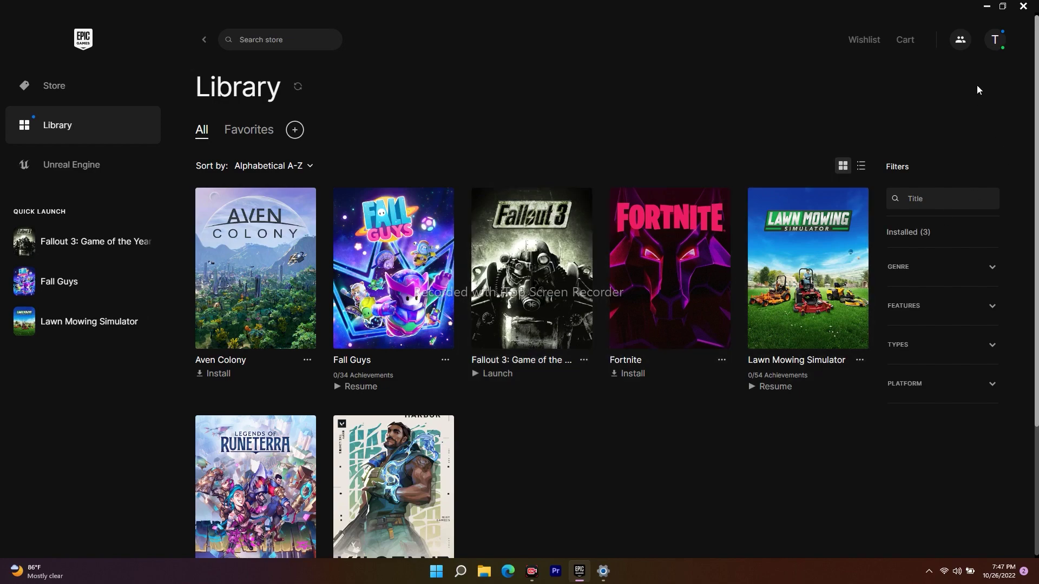
pyautogui.click(986, 8)
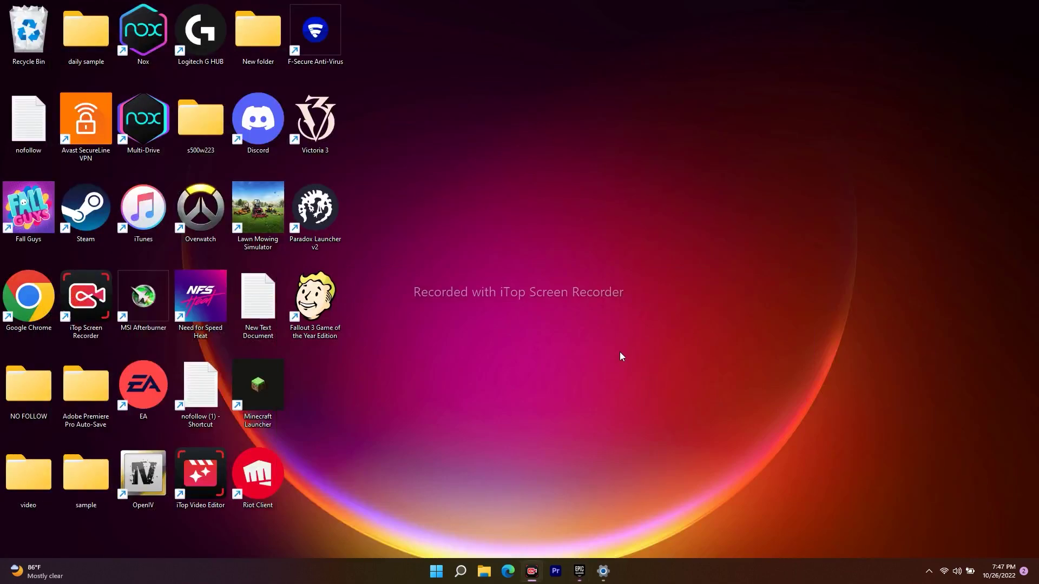